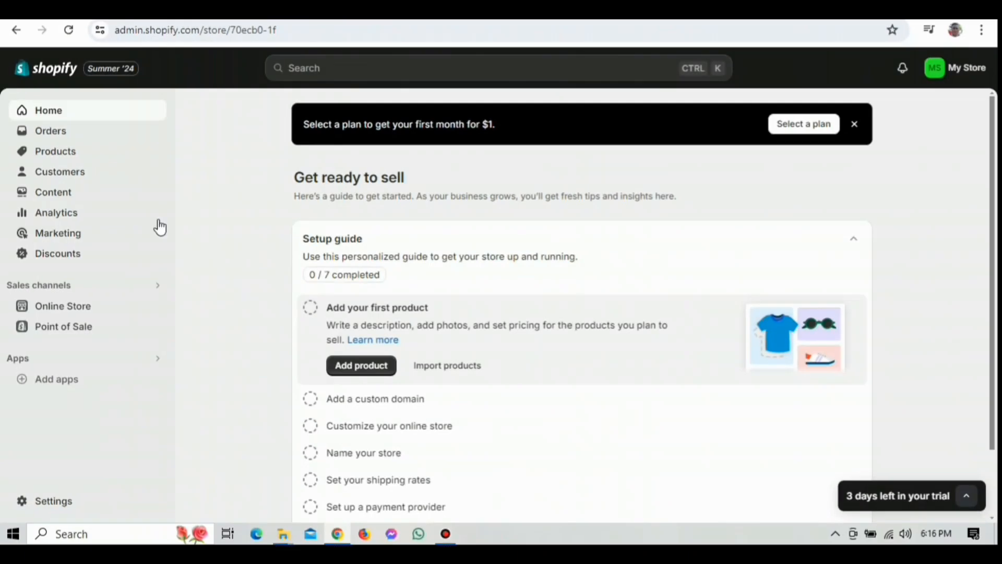
Open the store's Shipping and delivery settings
click(64, 504)
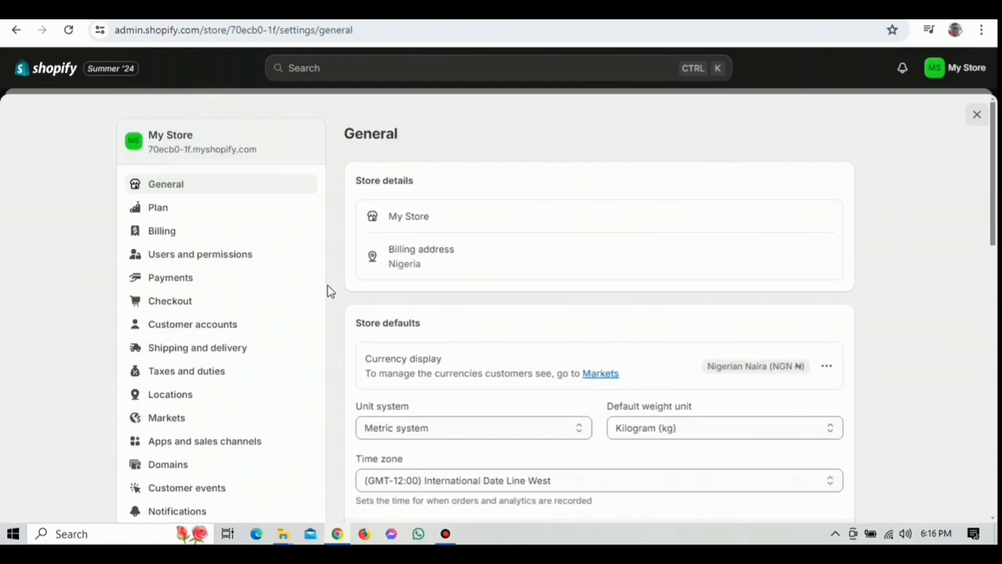
click(248, 344)
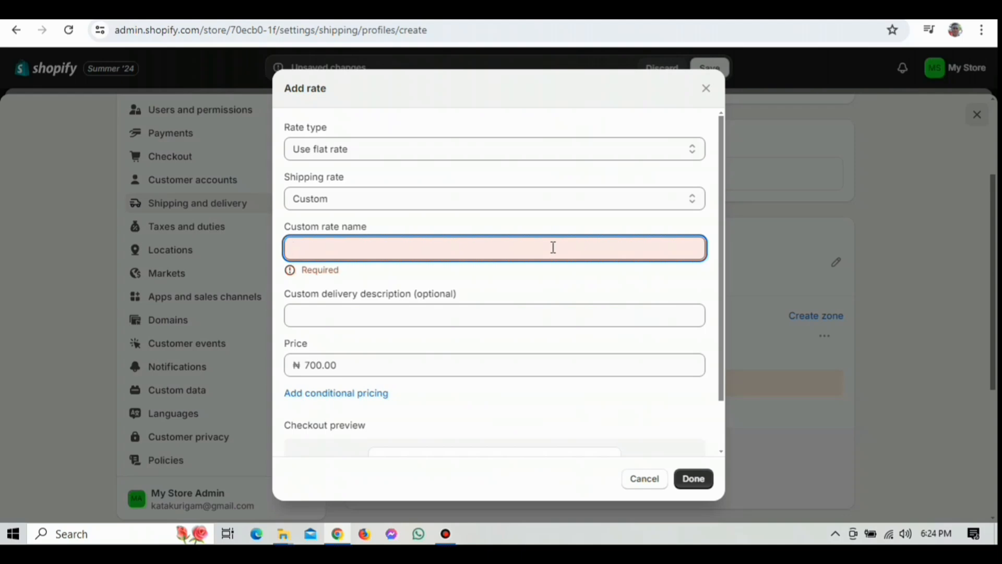
Add a custom flat rate named "economy" with the delivery description "Ships next day" and save the shipping profile
text(economy)
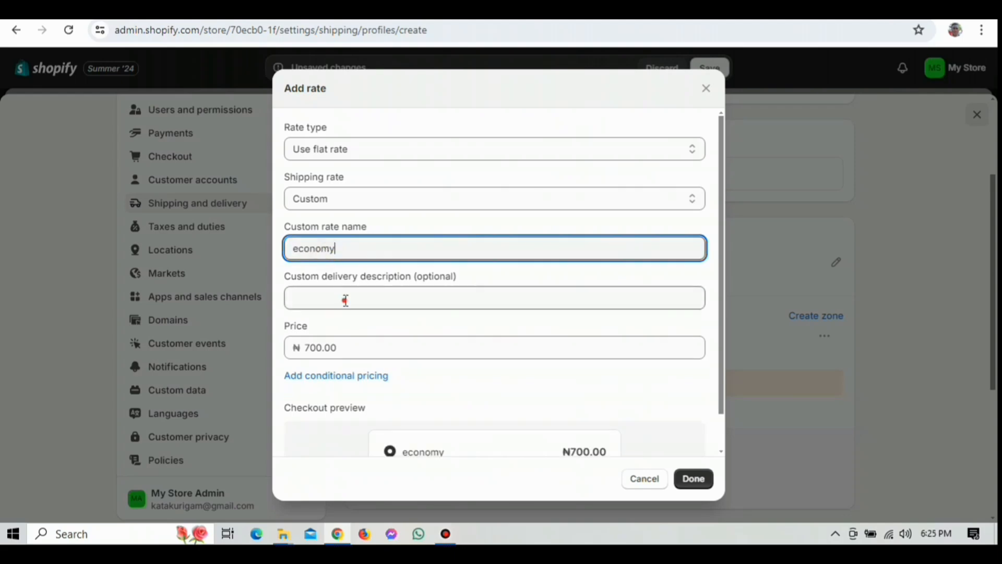
click(345, 300)
click(347, 409)
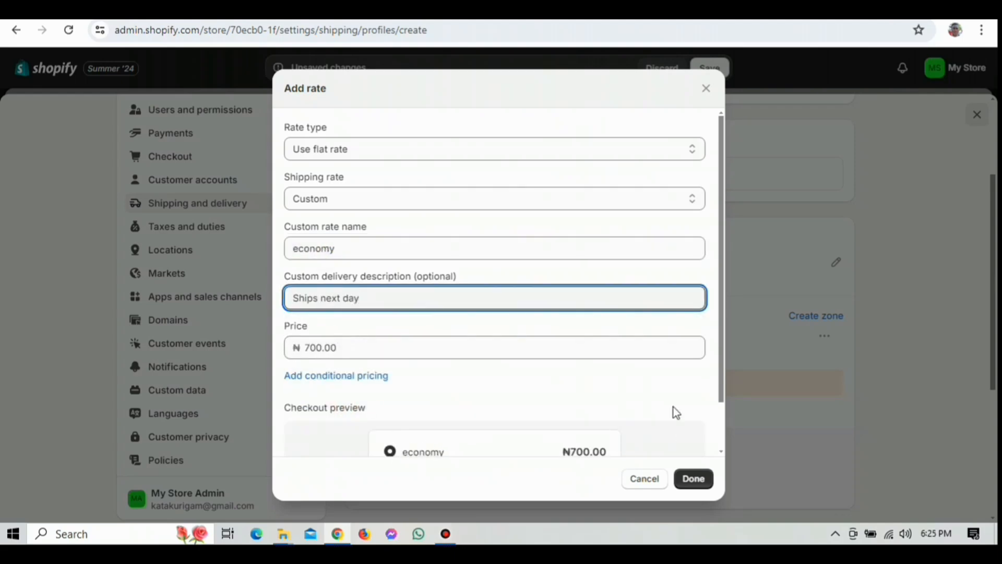
click(720, 453)
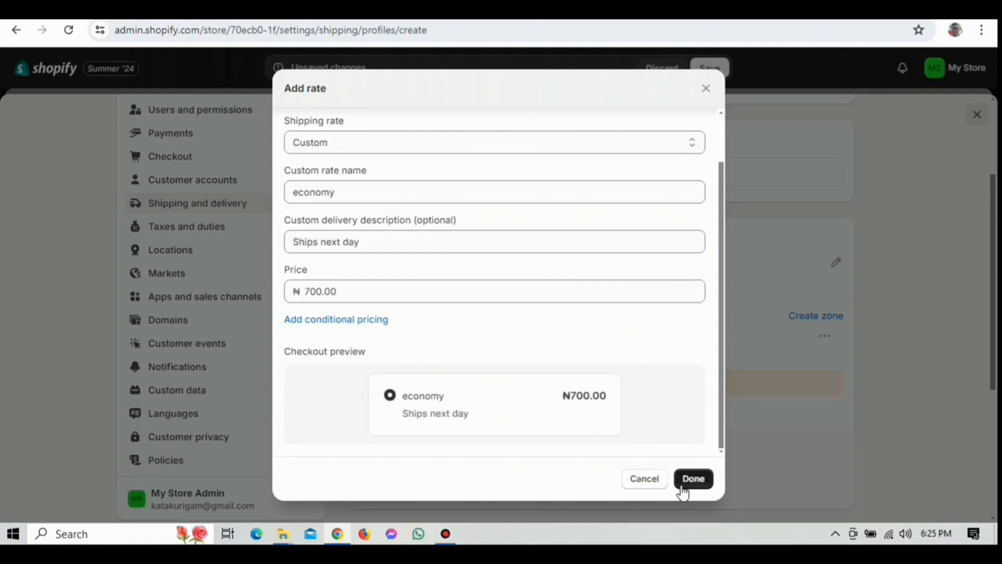
click(688, 481)
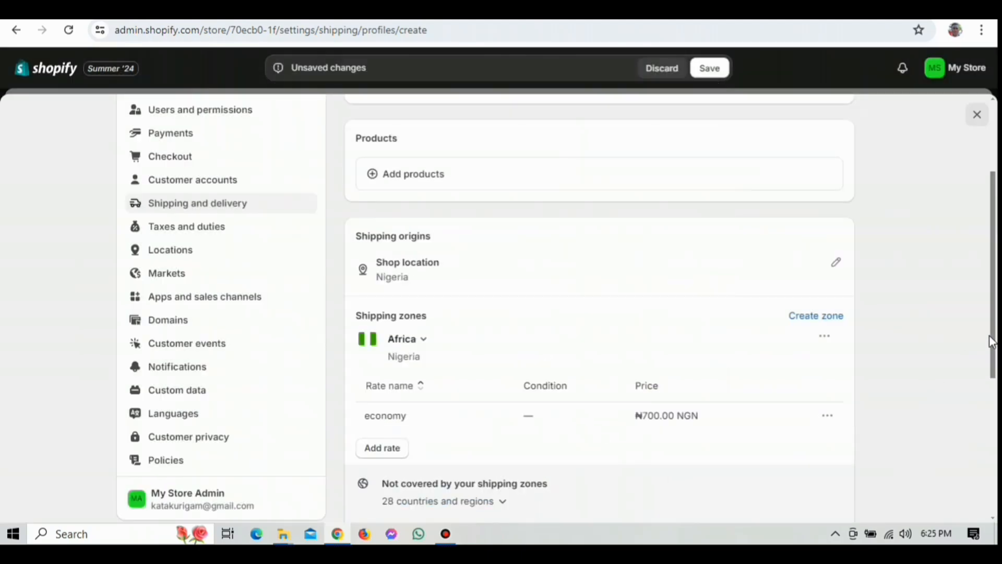
drag(992, 342, 718, 515)
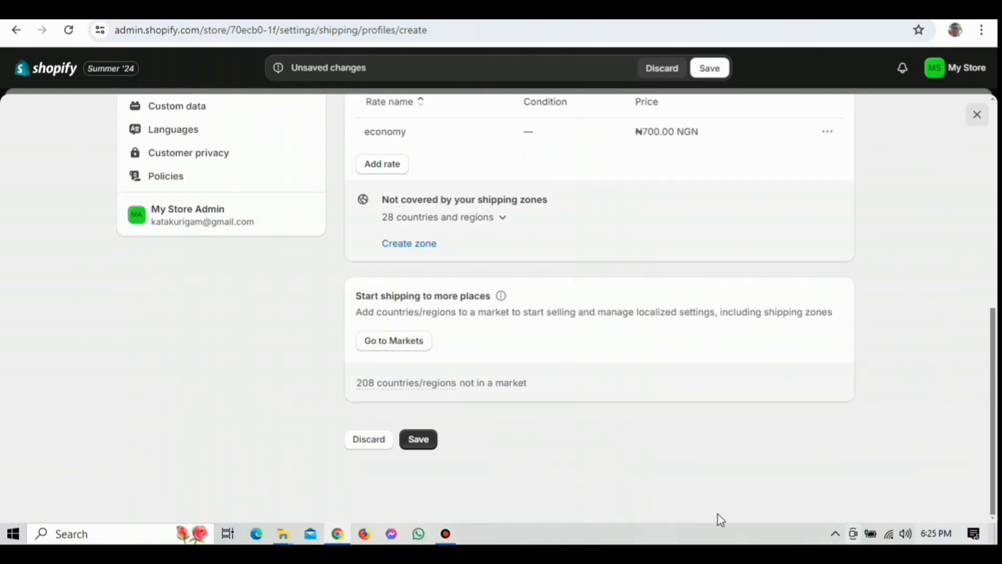
click(424, 439)
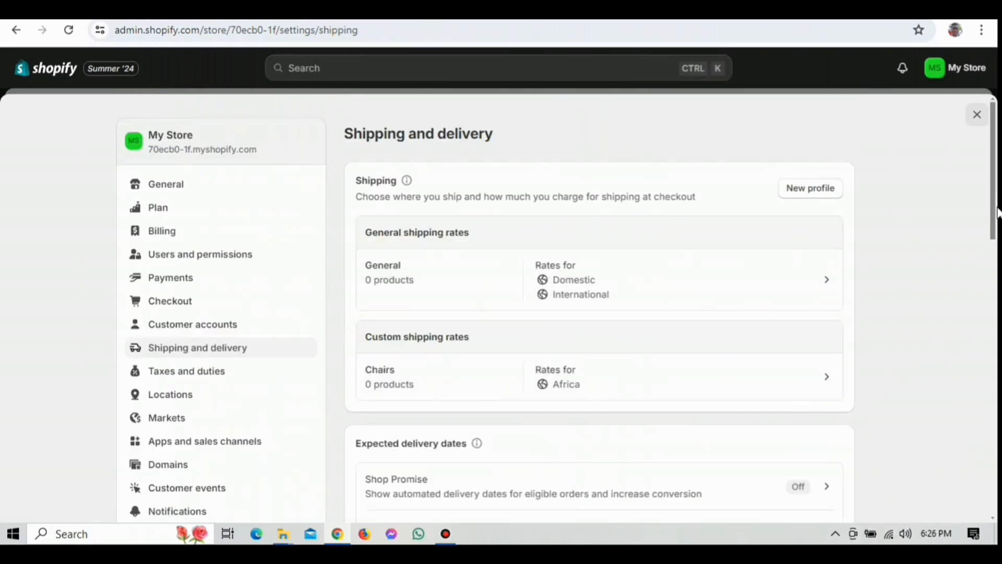
Open Nigeria's regional settings under Taxes and duties and examine its base tax rates
drag(996, 211, 996, 483)
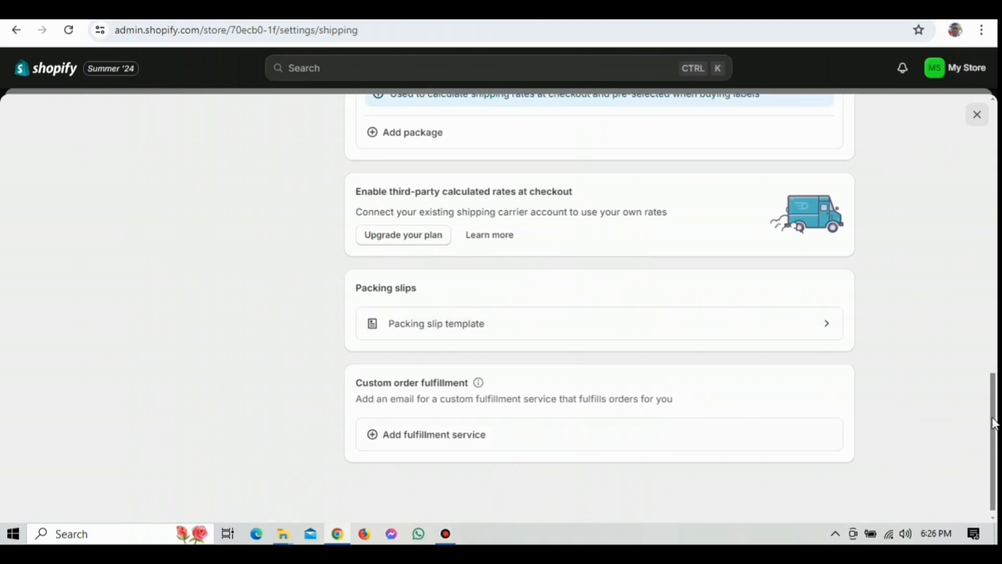
drag(992, 418, 990, 158)
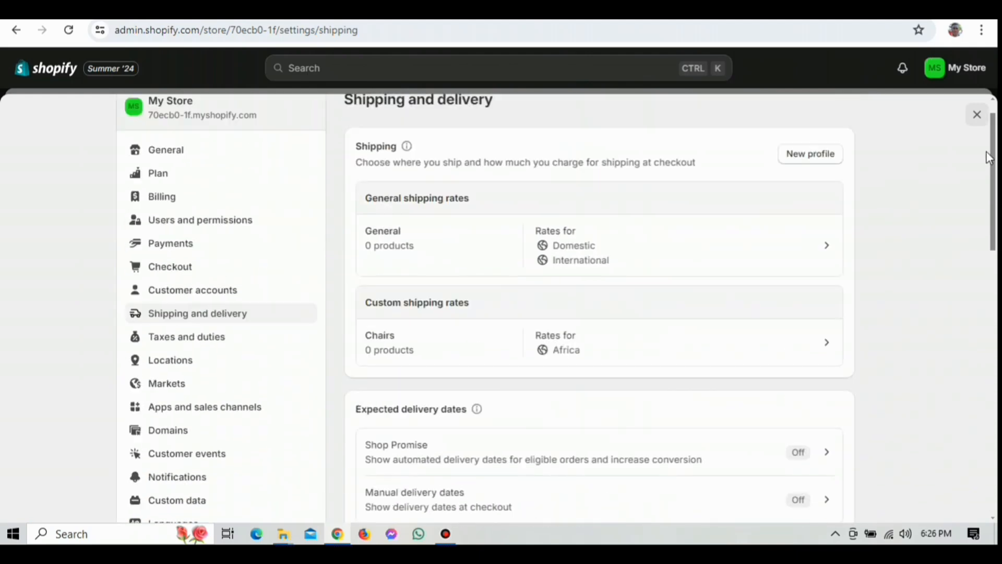
click(191, 338)
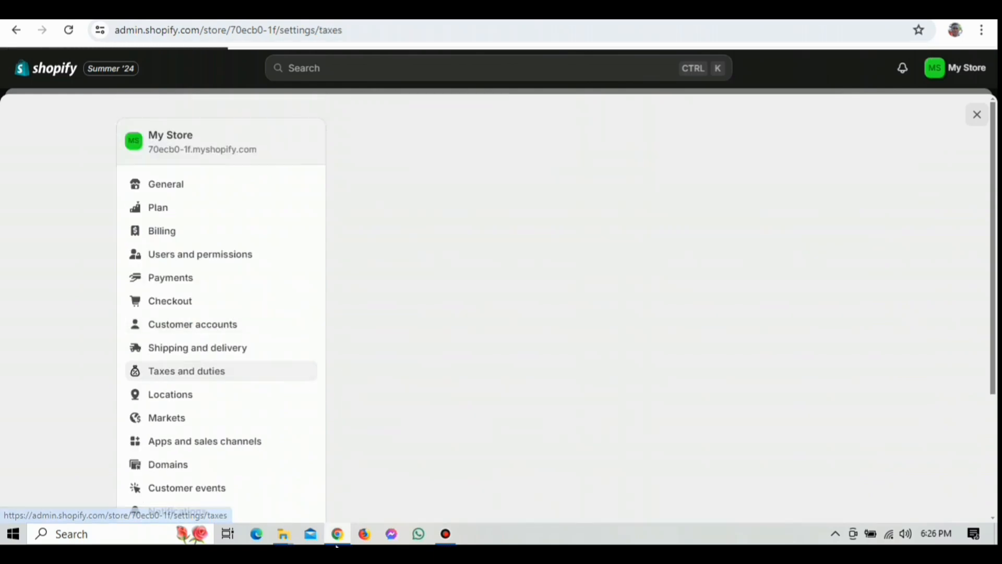
mouse_move(337, 544)
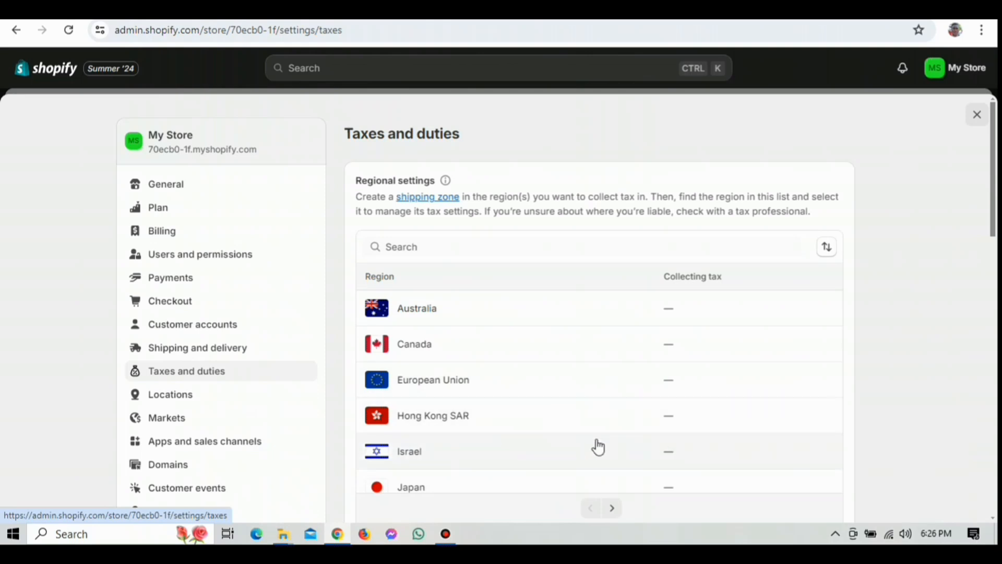
drag(994, 221, 996, 313)
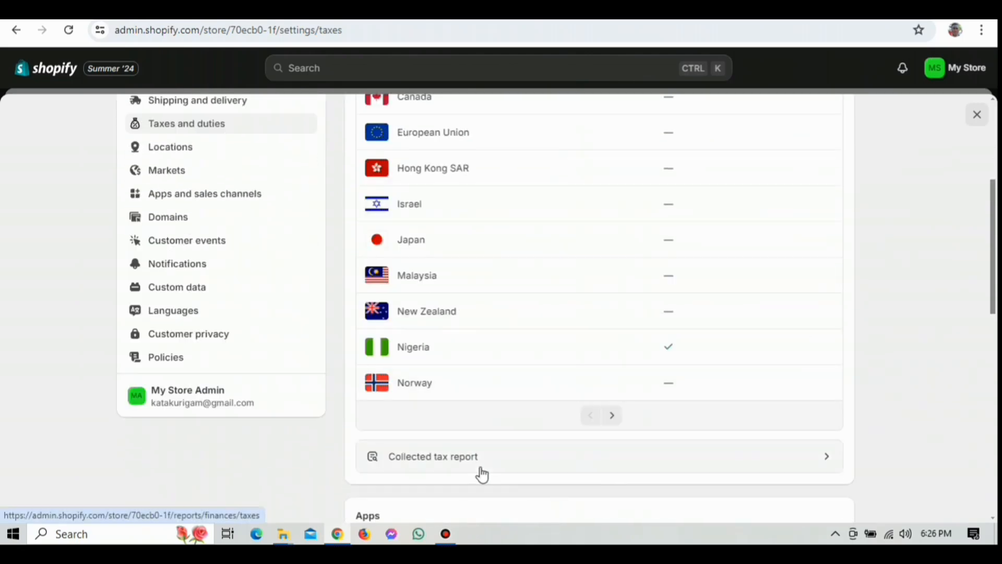
click(459, 349)
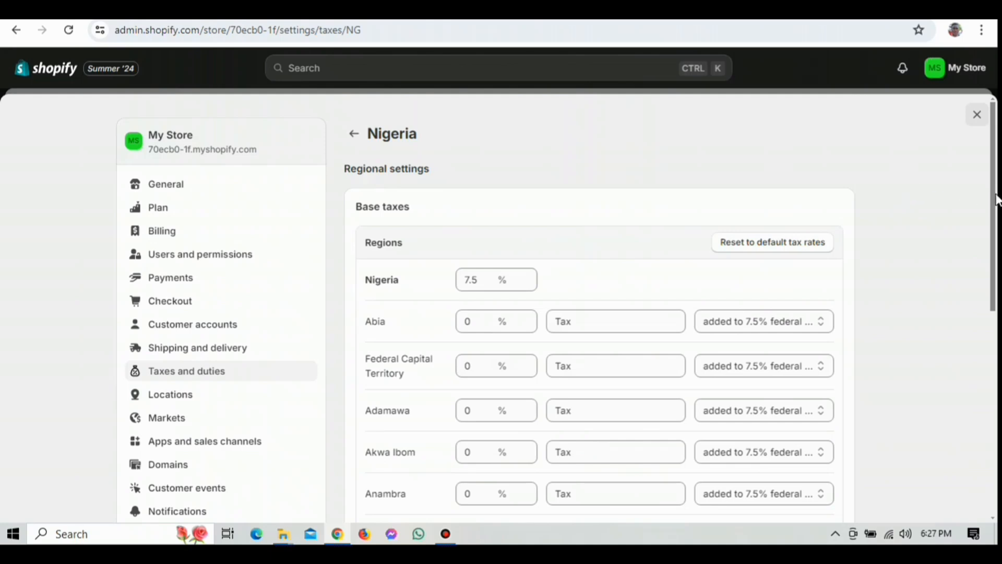
mouse_move(997, 200)
mouse_down()
mouse_move(996, 402)
mouse_move(995, 205)
mouse_up()
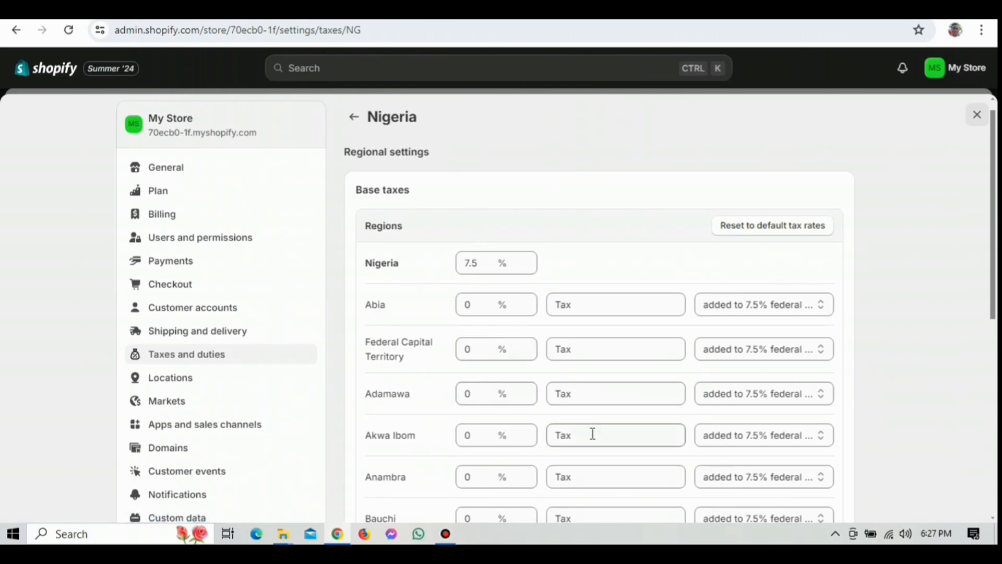
Return to the list of tax regions, reopen Nigeria, and inspect the Federal Capital Territory tax name
click(360, 123)
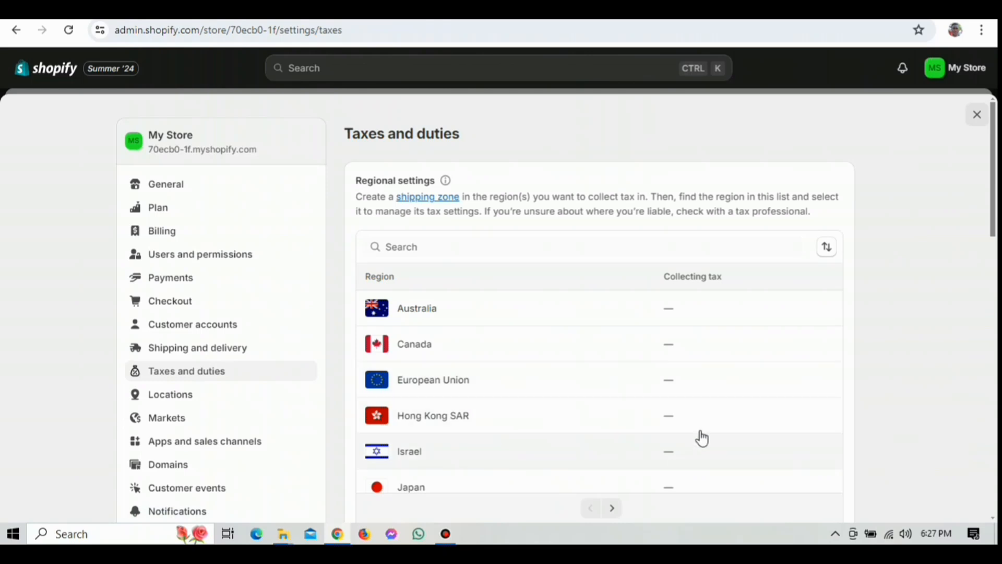
drag(994, 177, 990, 402)
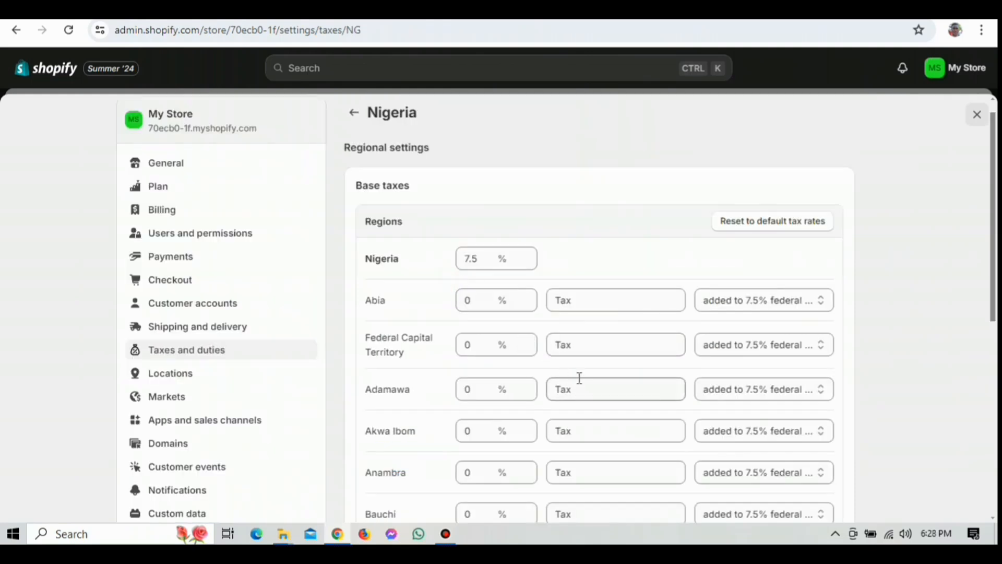
click(562, 344)
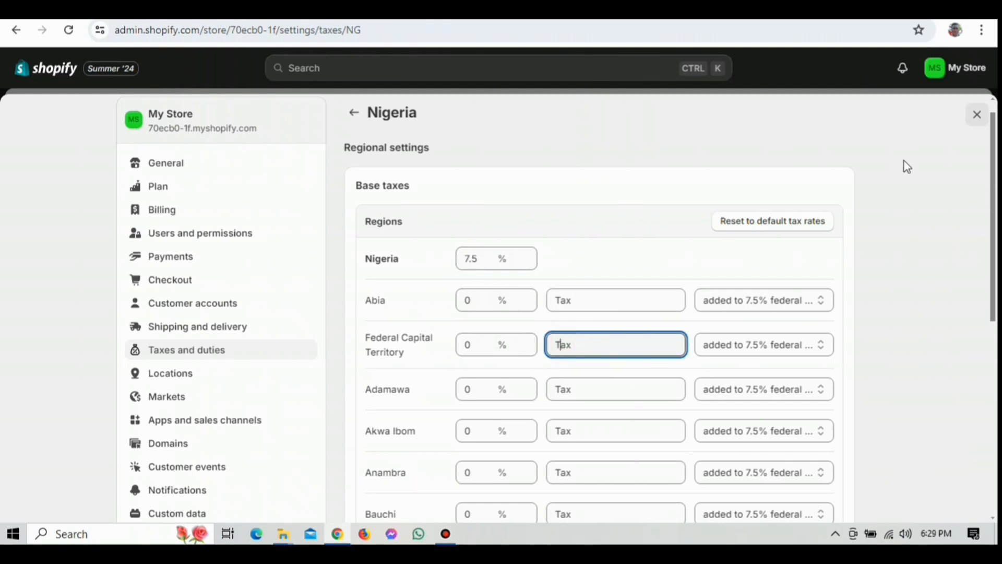
drag(993, 173, 997, 77)
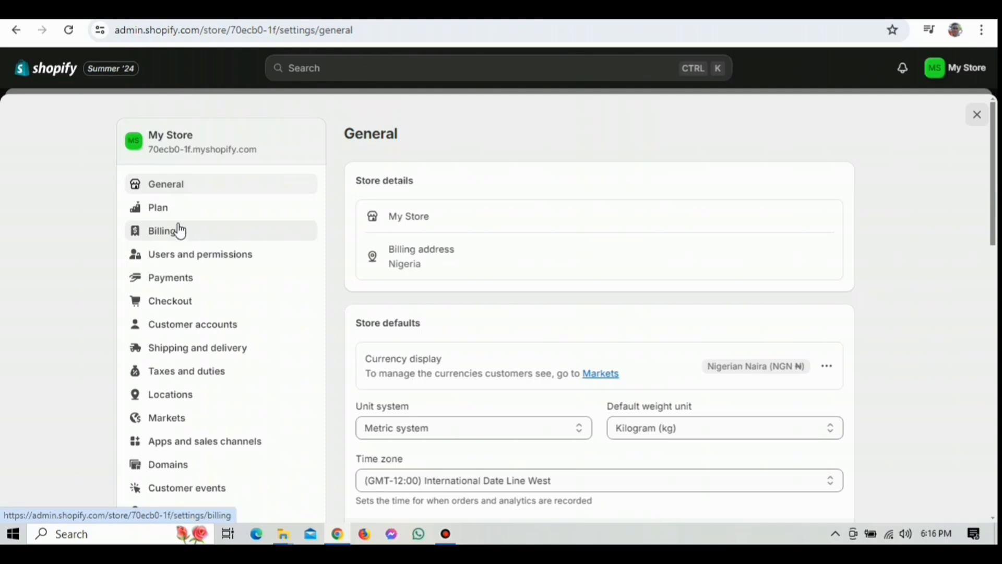
Open Users and permissions and review the store owner, staff accounts, POS staff and collaborator settings
click(185, 261)
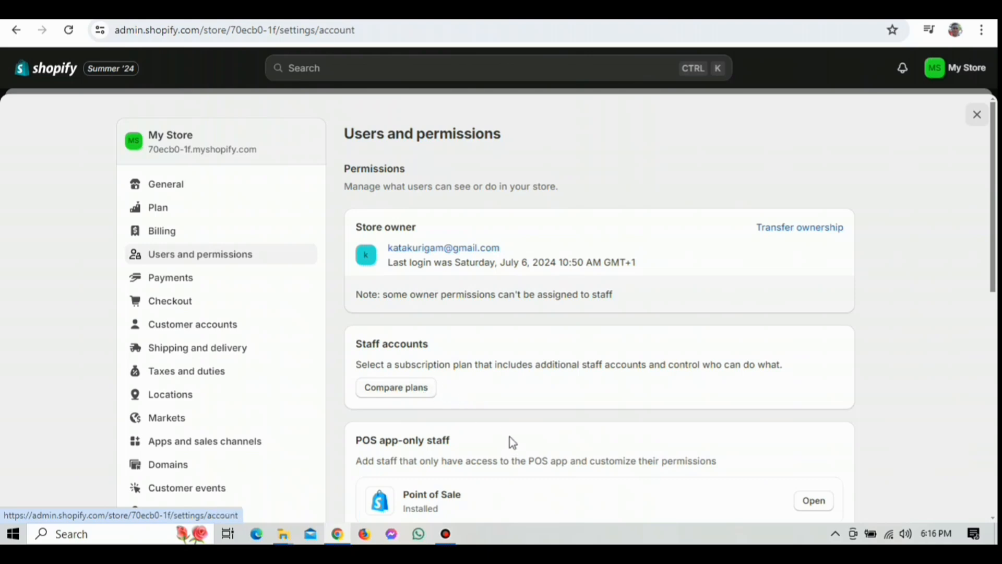
scroll(510, 437, down, 2)
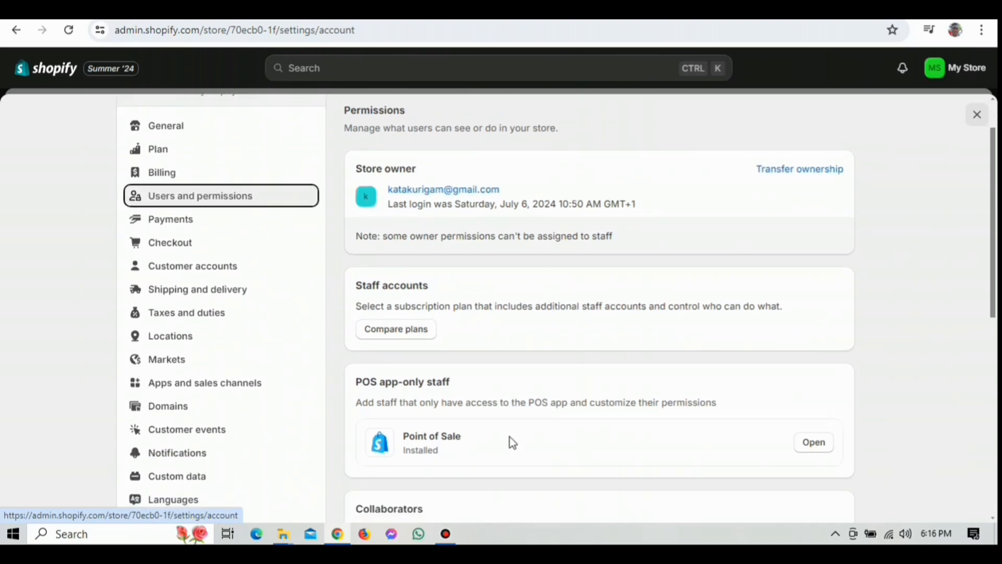
scroll(509, 441, down, 1)
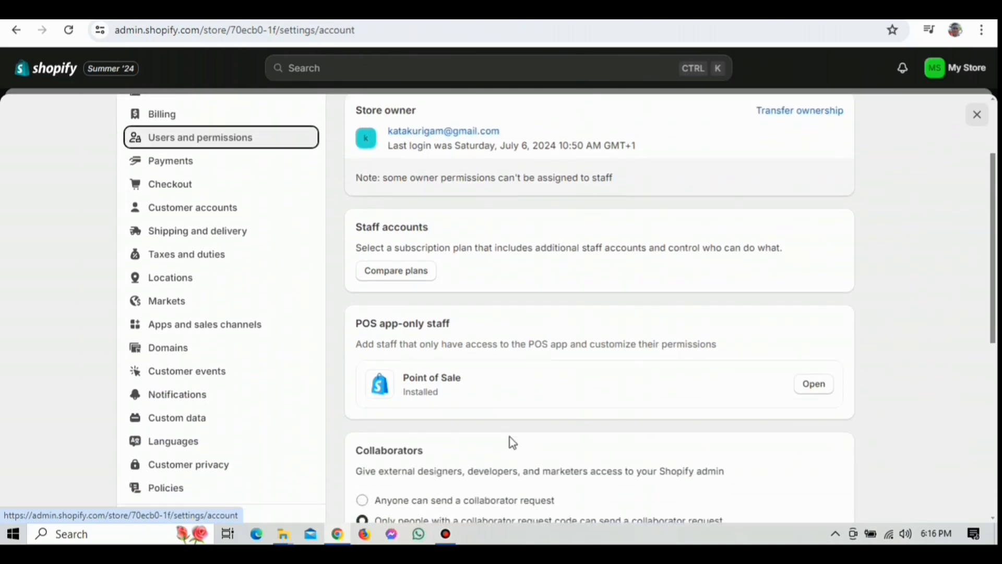
scroll(509, 437, down, 2)
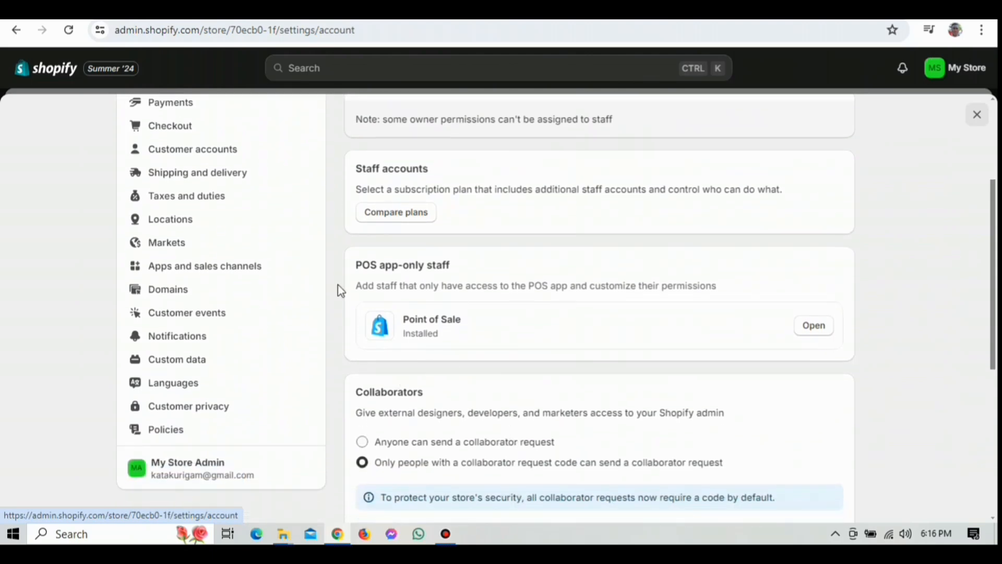
Open the Checkout settings and review the customer contact method, customer information and marketing options
click(208, 131)
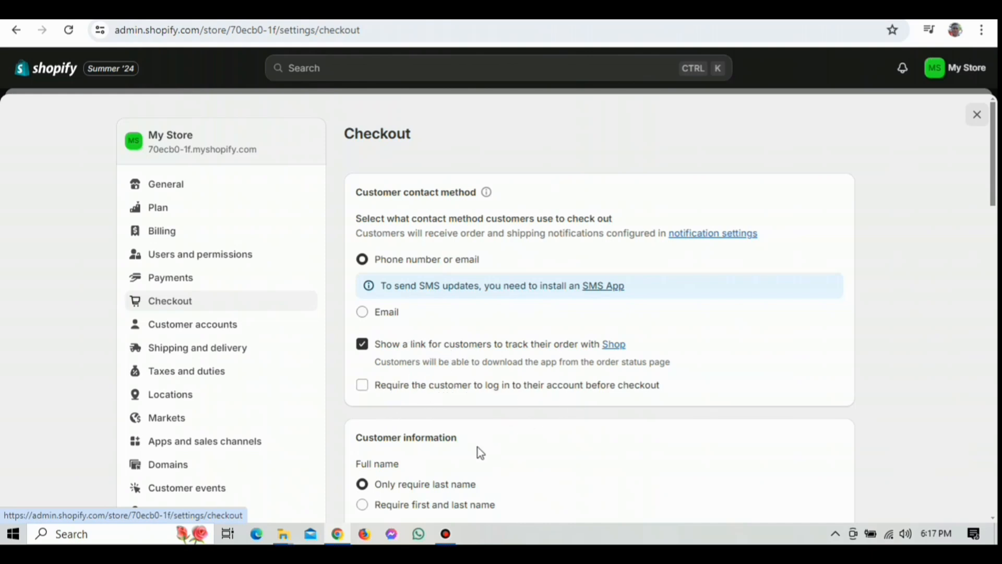
key(Down)
scroll(411, 446, down, 3)
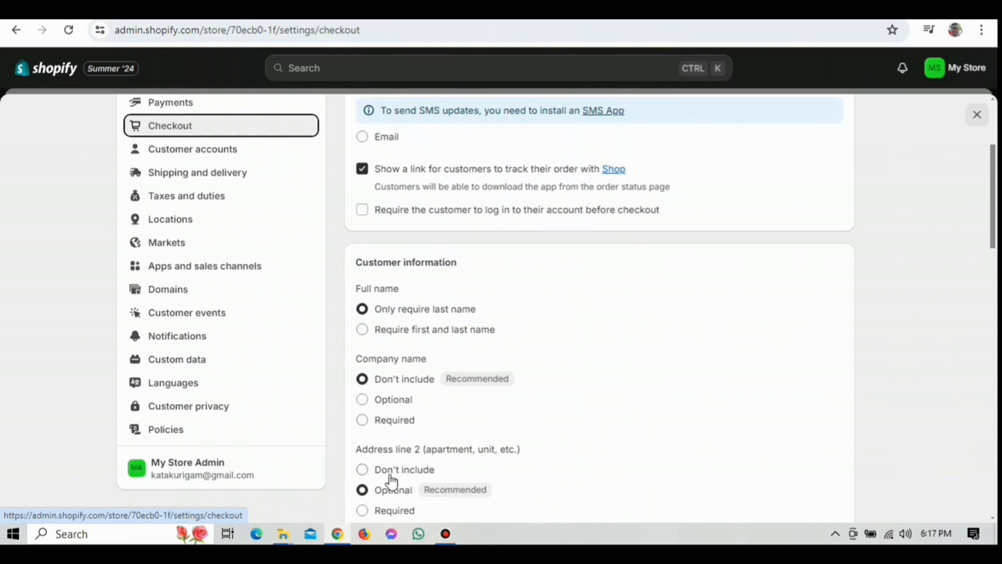
scroll(391, 479, down, 4)
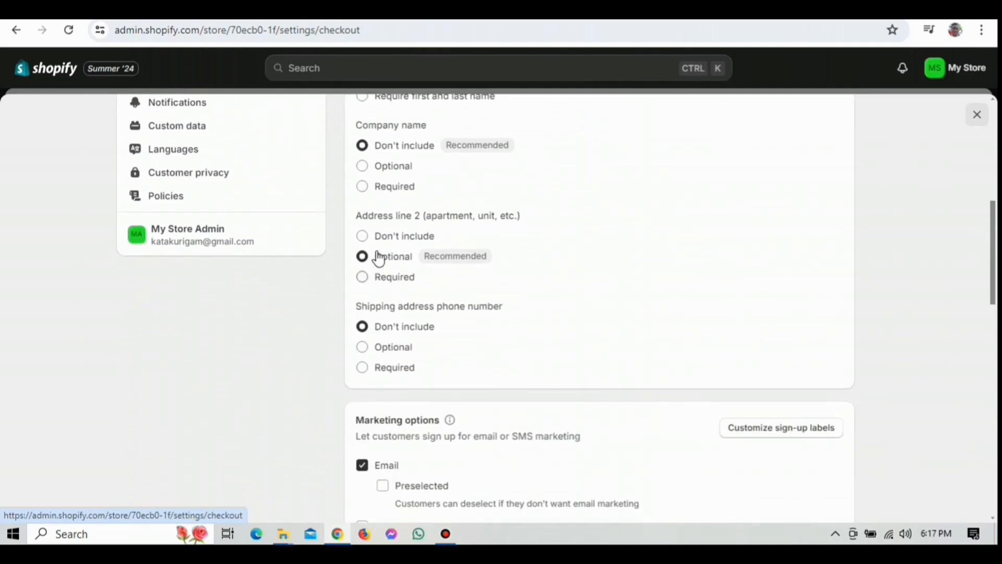
click(628, 340)
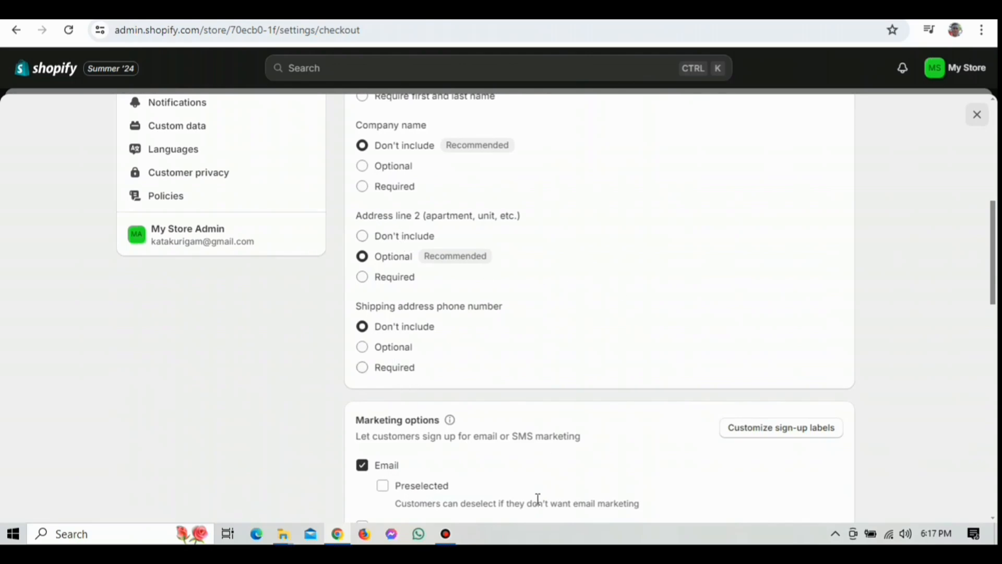
scroll(538, 498, down, 5)
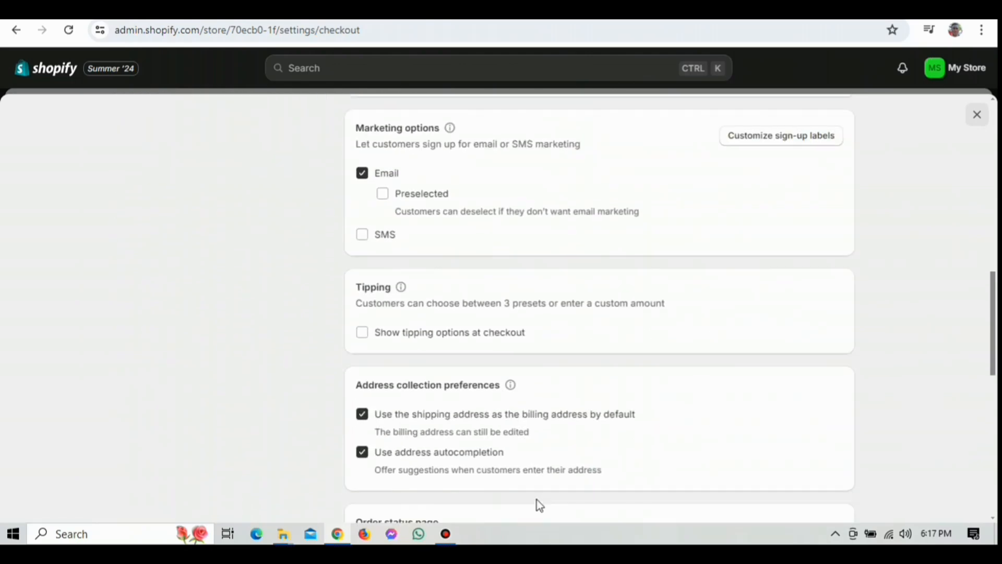
Try preselecting the email marketing sign-up at checkout and clear the option again
click(385, 194)
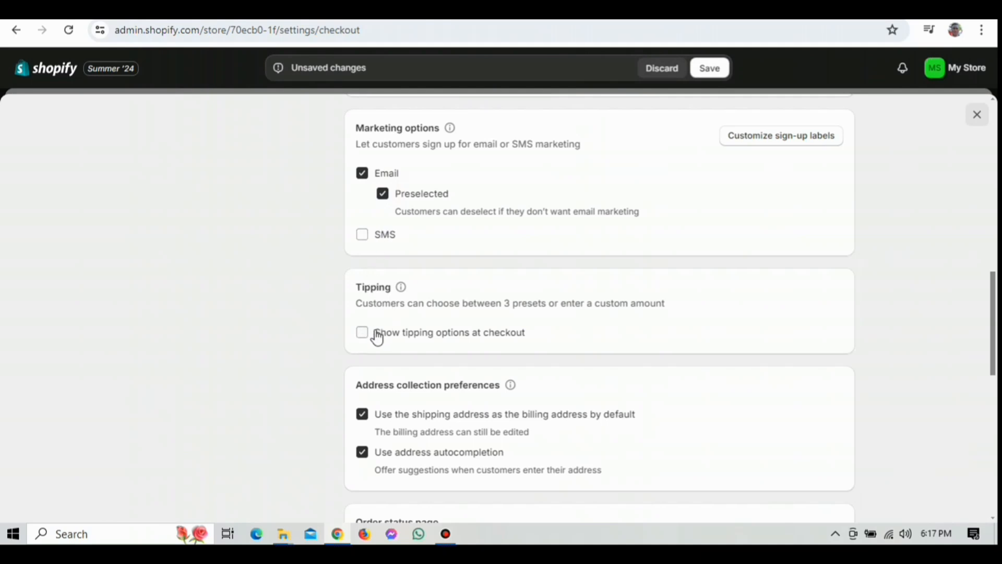
click(383, 196)
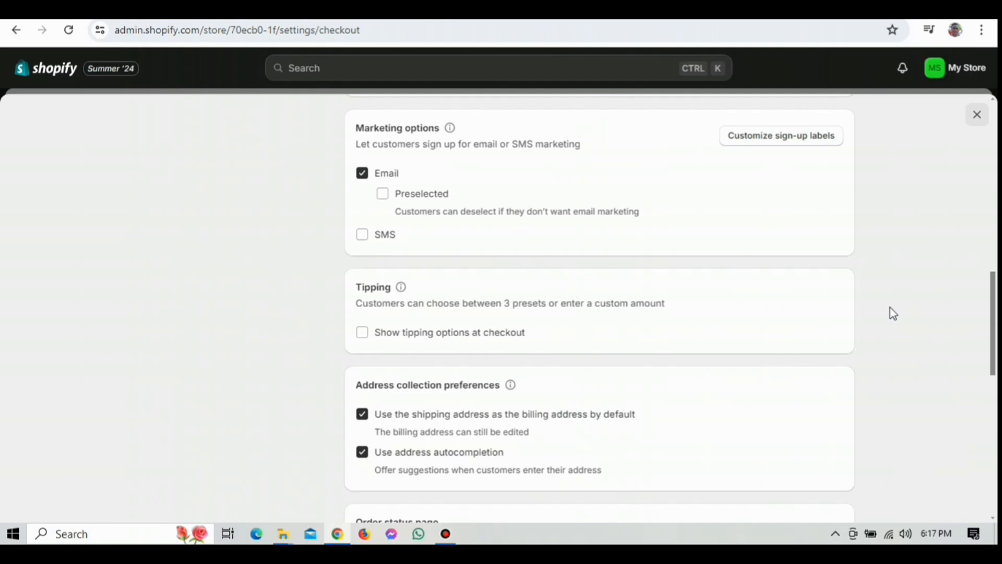
drag(994, 327, 993, 375)
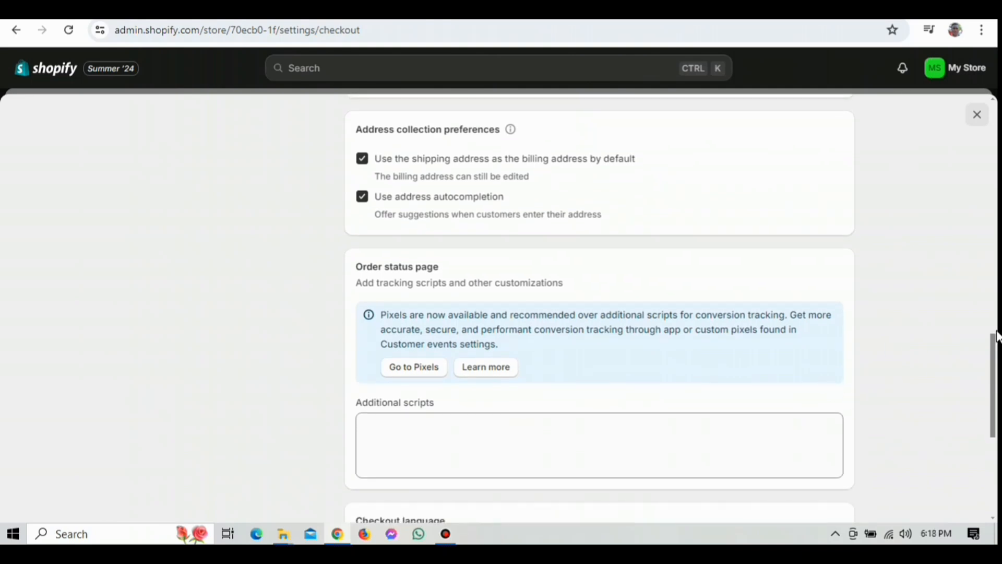
drag(993, 340, 993, 288)
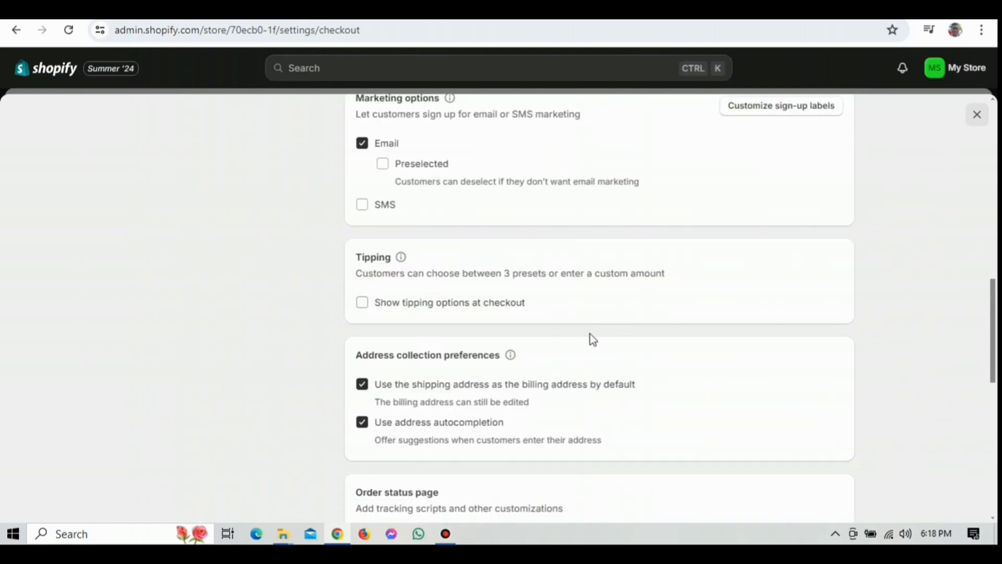
Try showing tipping options at checkout, turn them off again, and go to the end of the checkout settings
click(366, 304)
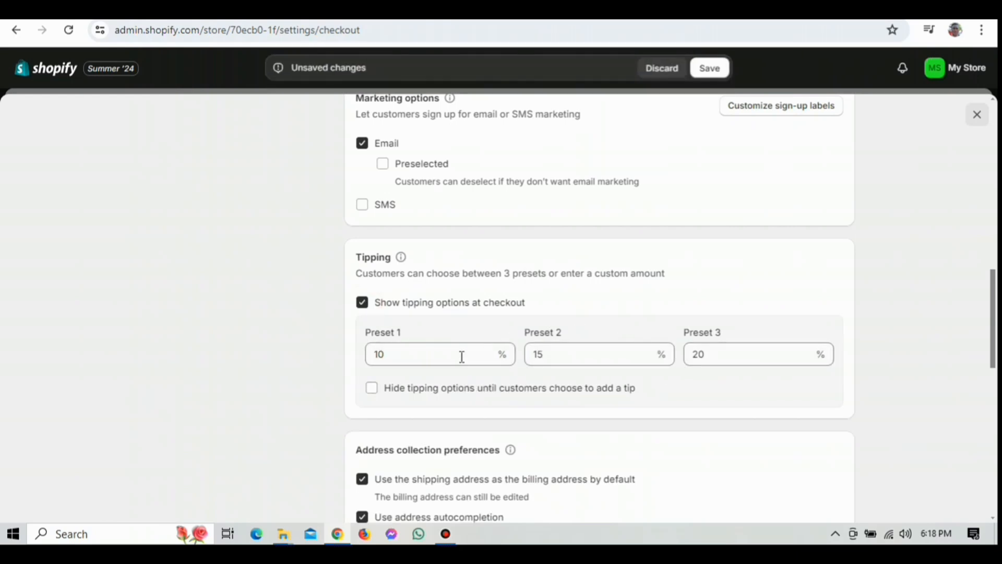
click(364, 304)
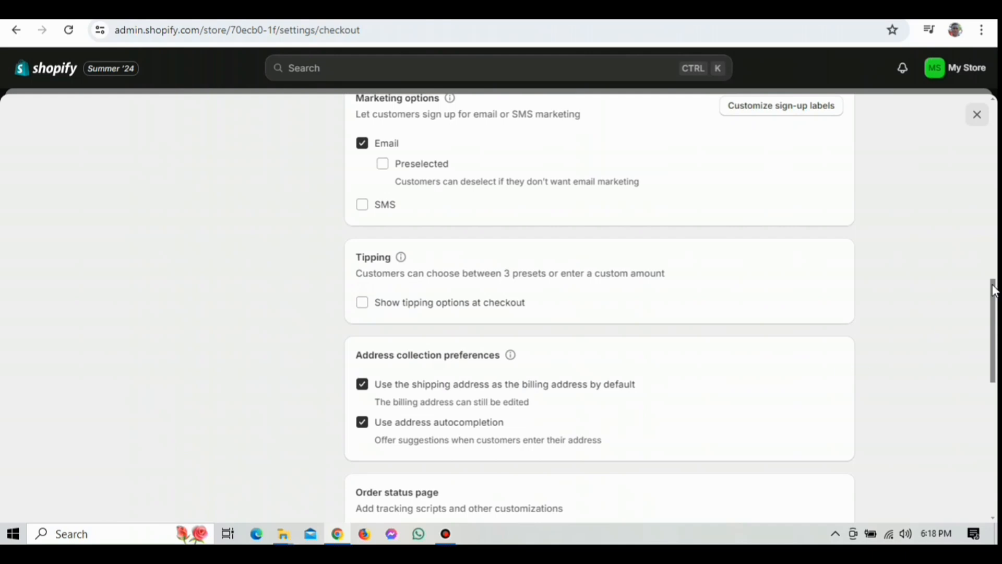
drag(993, 291, 995, 486)
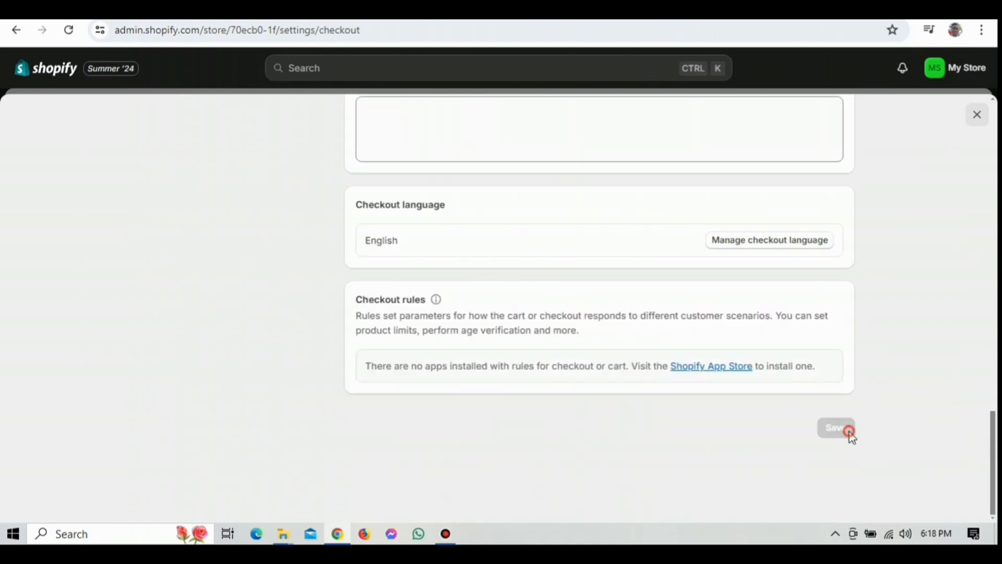
Go back to the beginning of the Checkout settings and review the customer contact method options
drag(995, 490, 997, 189)
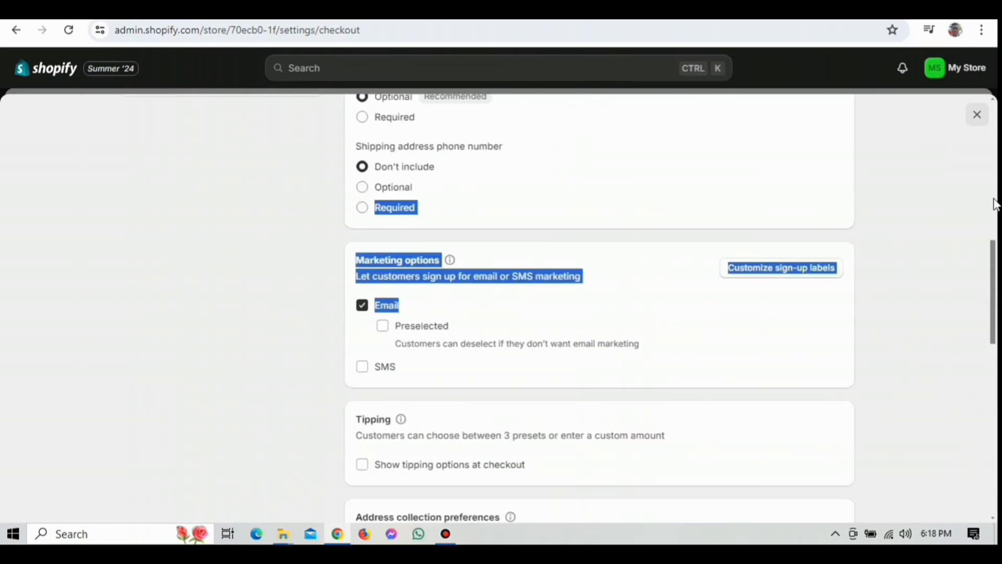
click(994, 195)
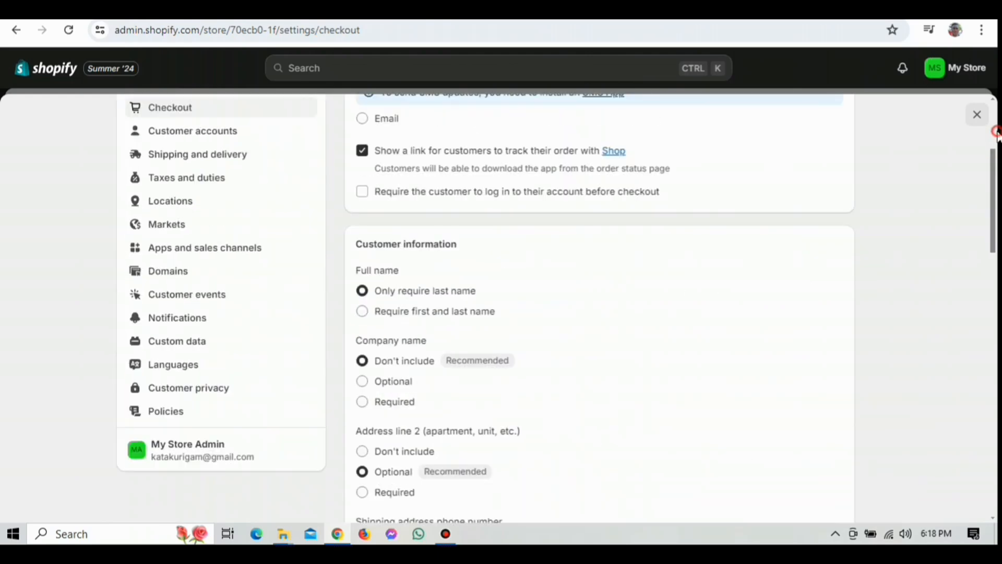
drag(997, 128, 995, 100)
click(994, 99)
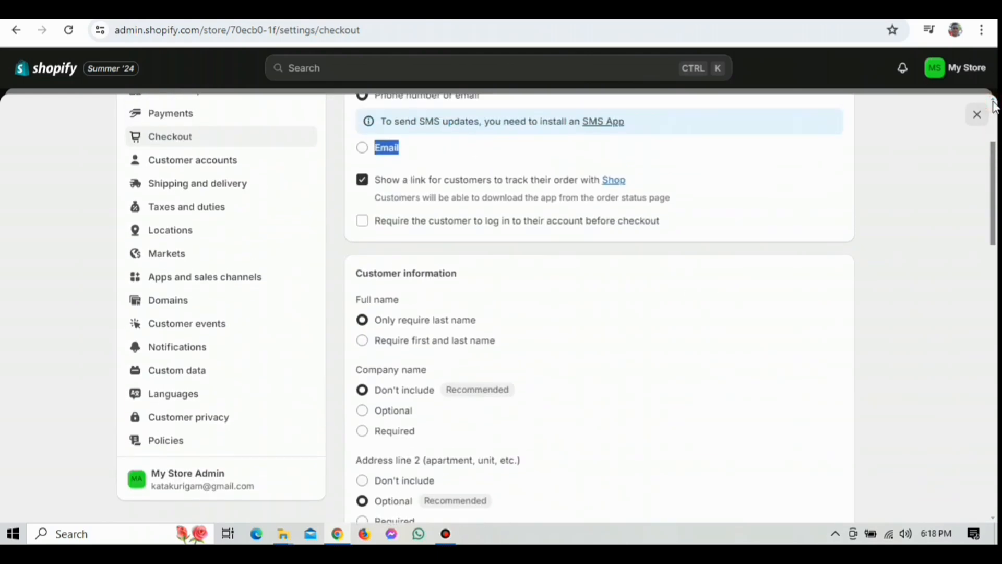
click(994, 100)
click(994, 111)
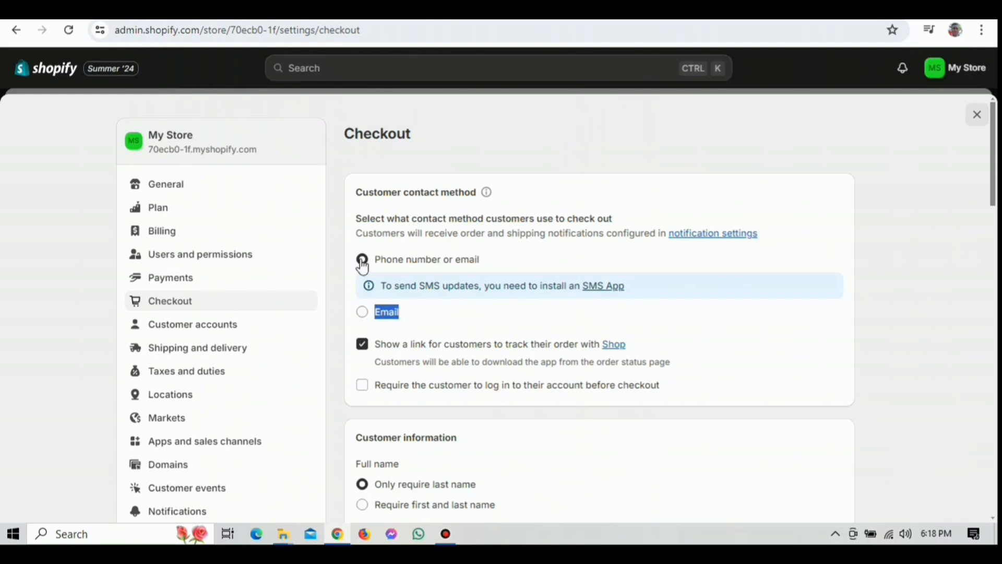
click(300, 310)
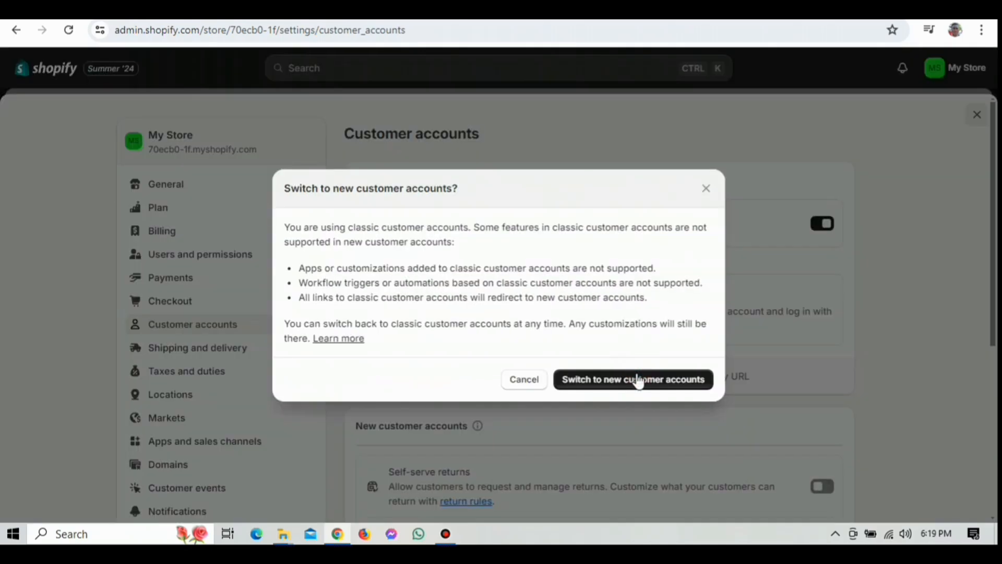
Switch the store's login links to new customer accounts in the Customer accounts settings
click(638, 379)
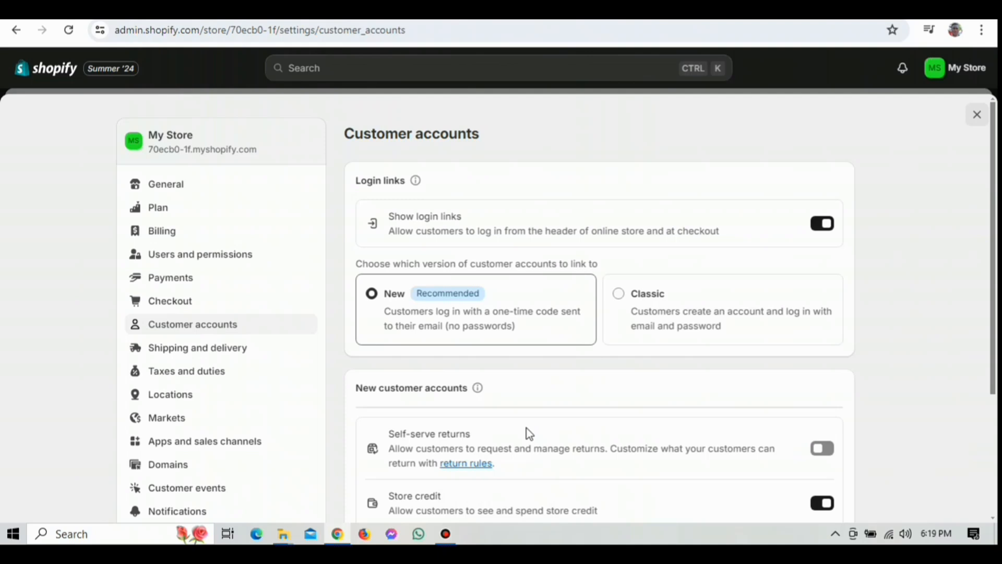
click(446, 534)
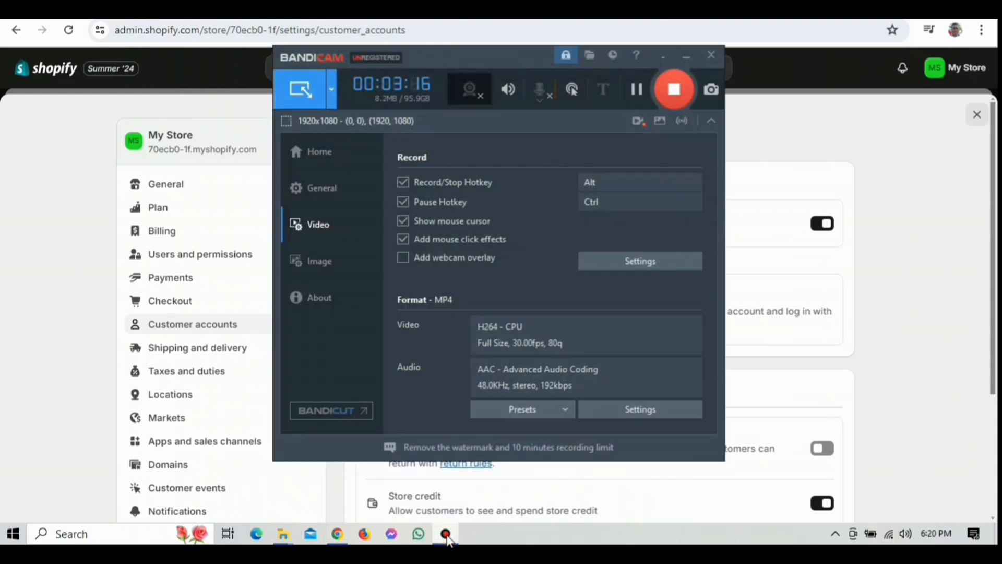
click(446, 534)
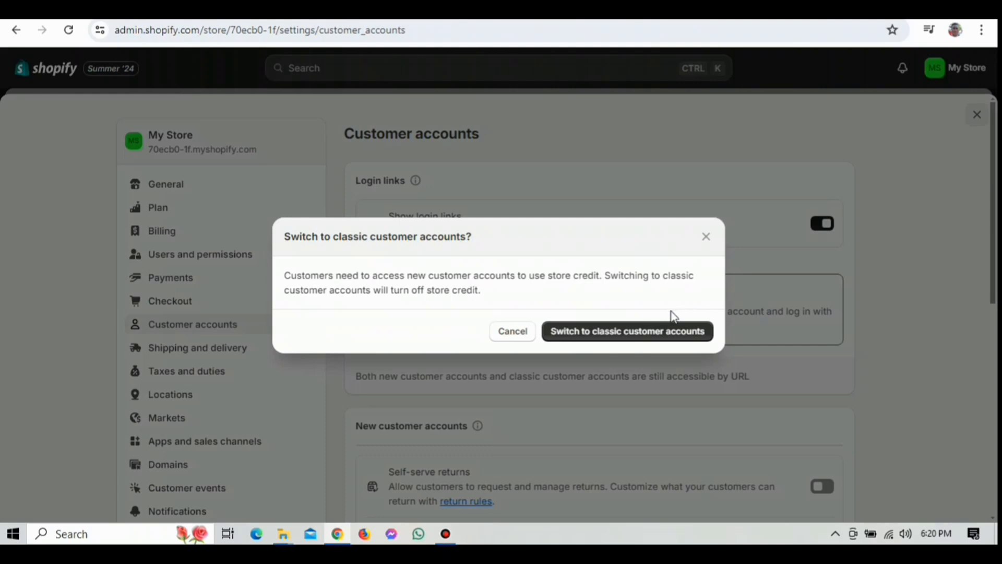
Try switching the store to classic customer accounts and switch back to new customer accounts
click(653, 337)
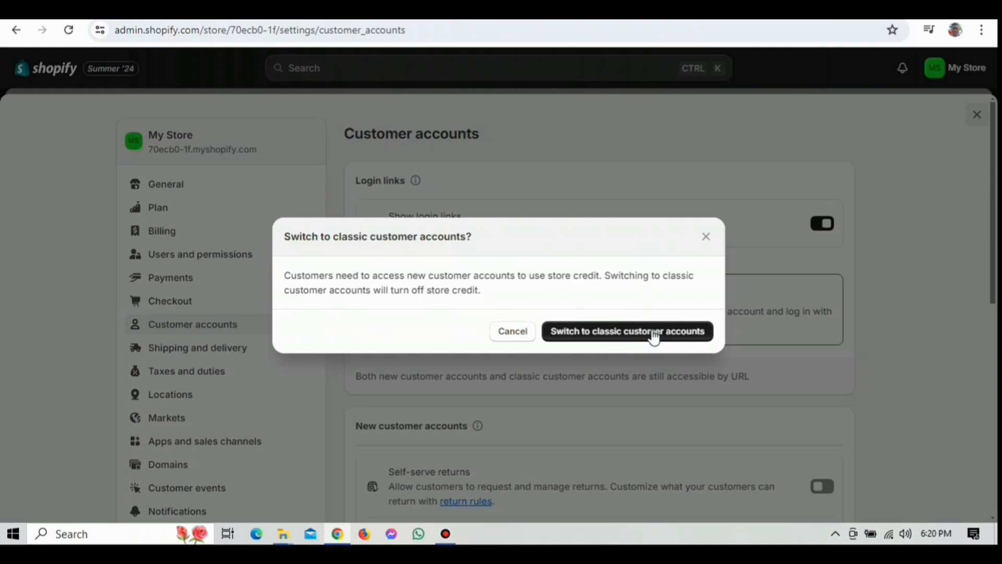
click(598, 379)
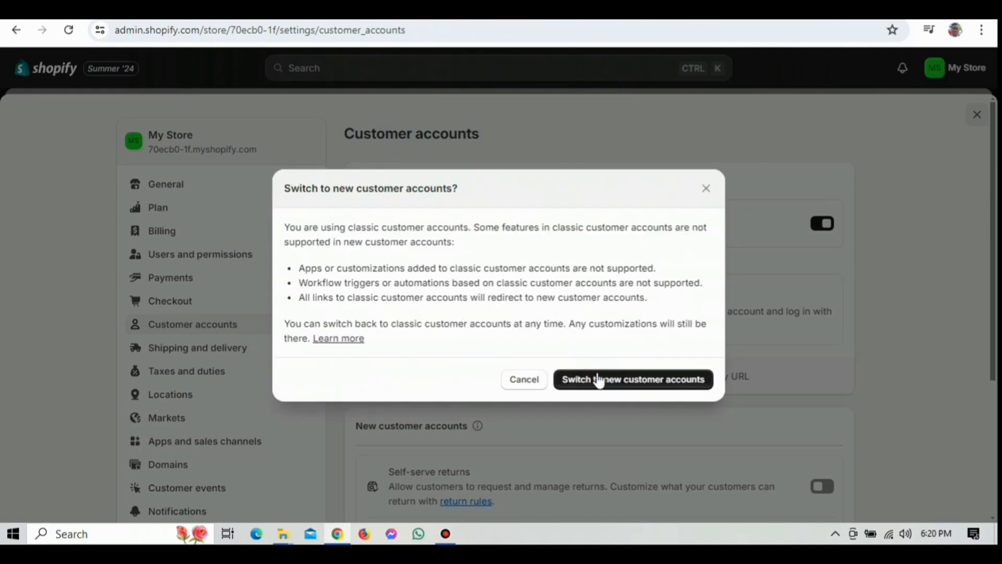
click(584, 376)
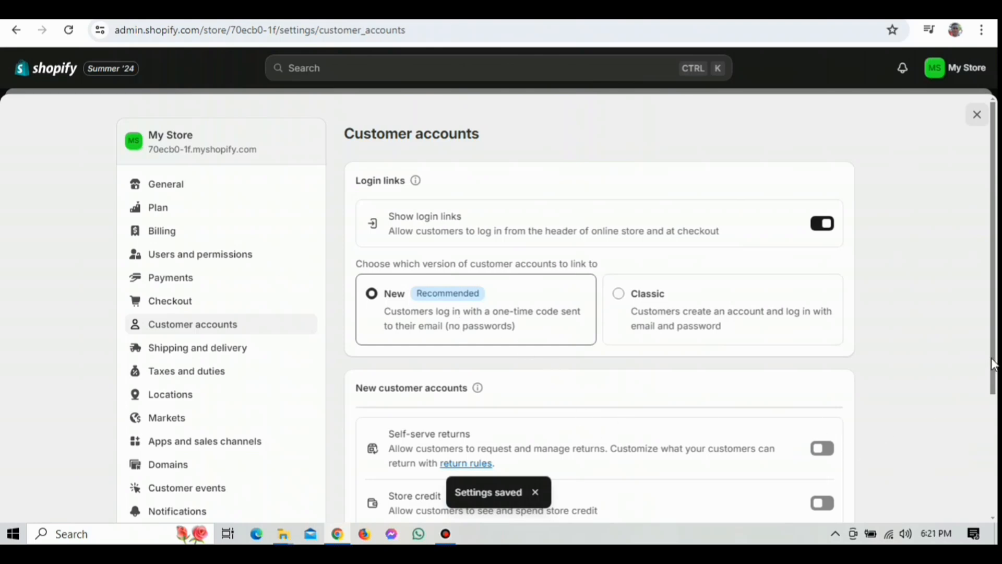
Turn on self-serve returns for new customer accounts and look through the remaining account options
drag(993, 358, 994, 438)
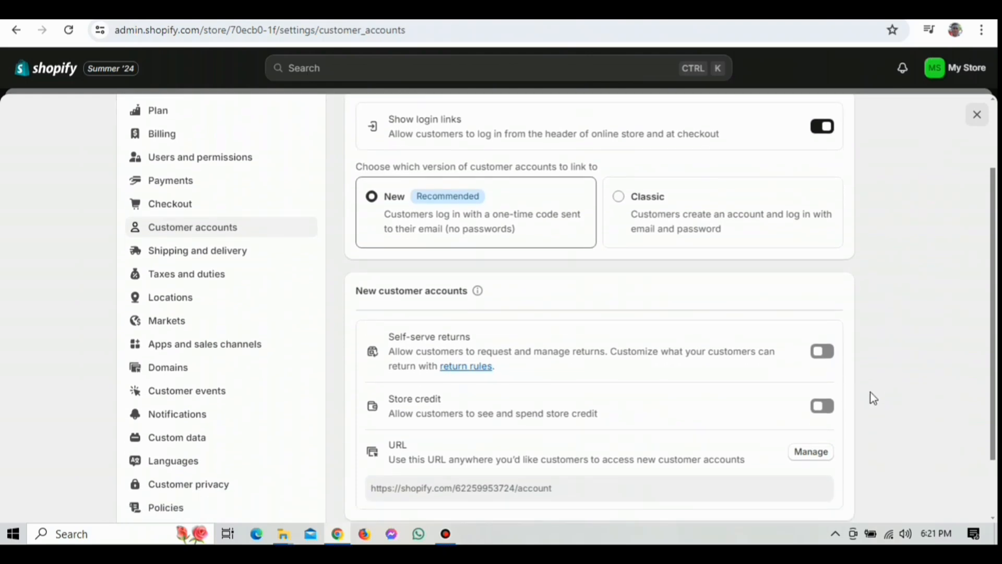
click(824, 353)
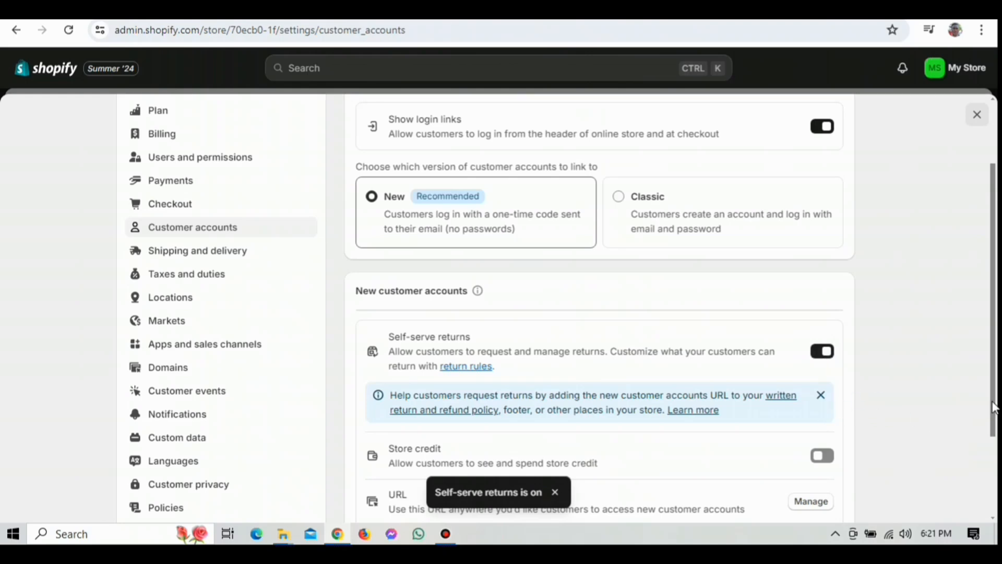
drag(993, 423, 995, 501)
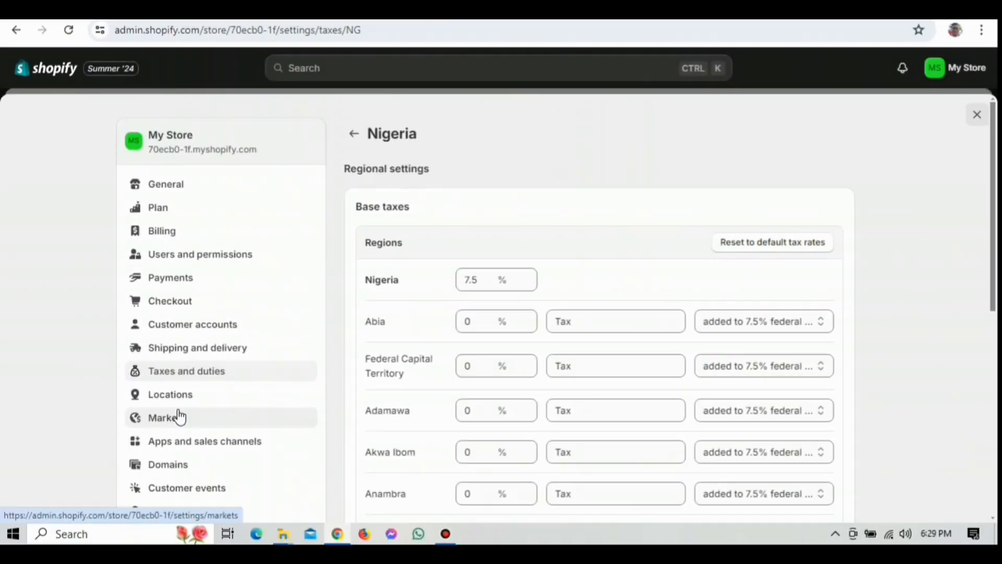
Open the Customer events settings and review the options for managing app and custom pixels
click(189, 488)
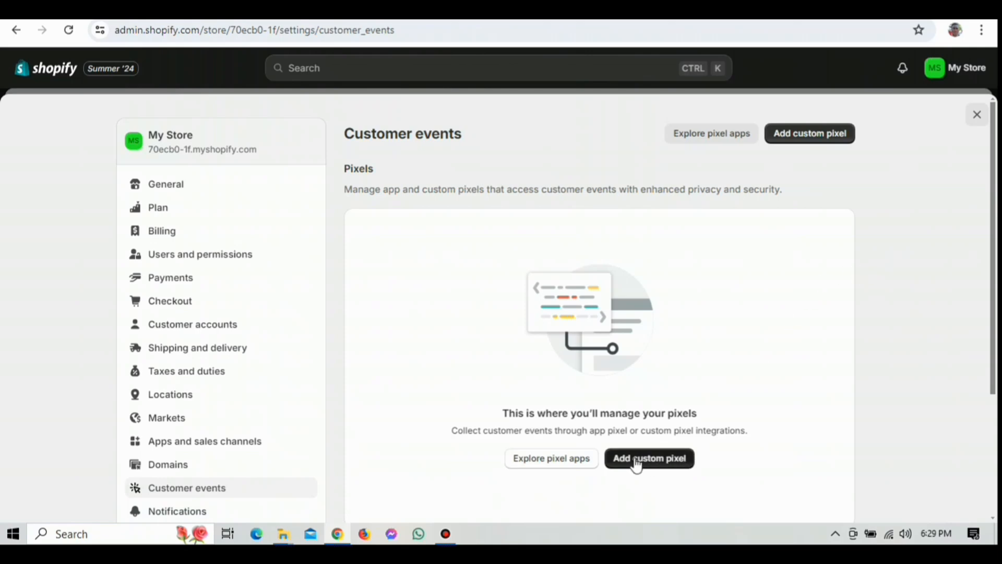
scroll(636, 464, down, 3)
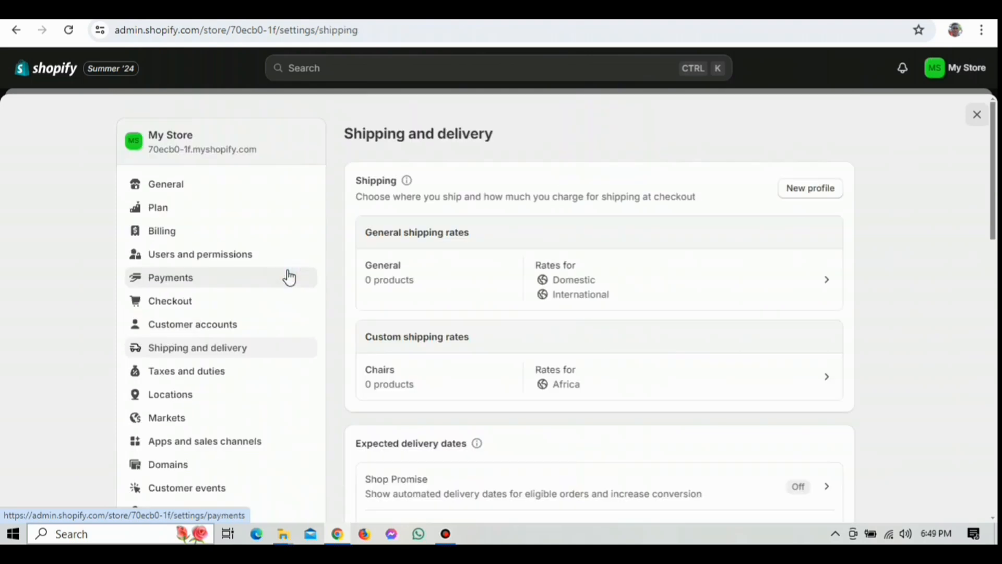
click(288, 278)
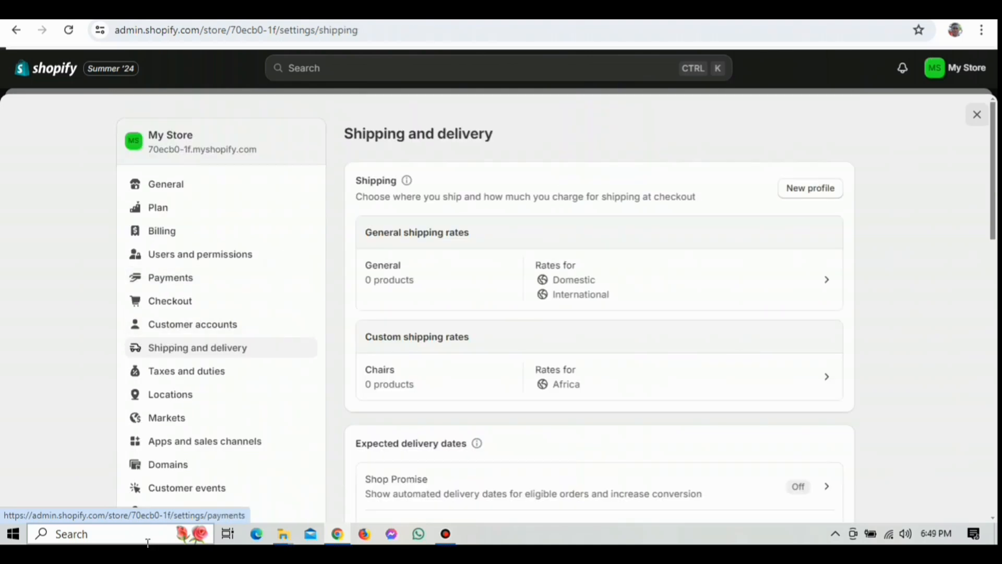